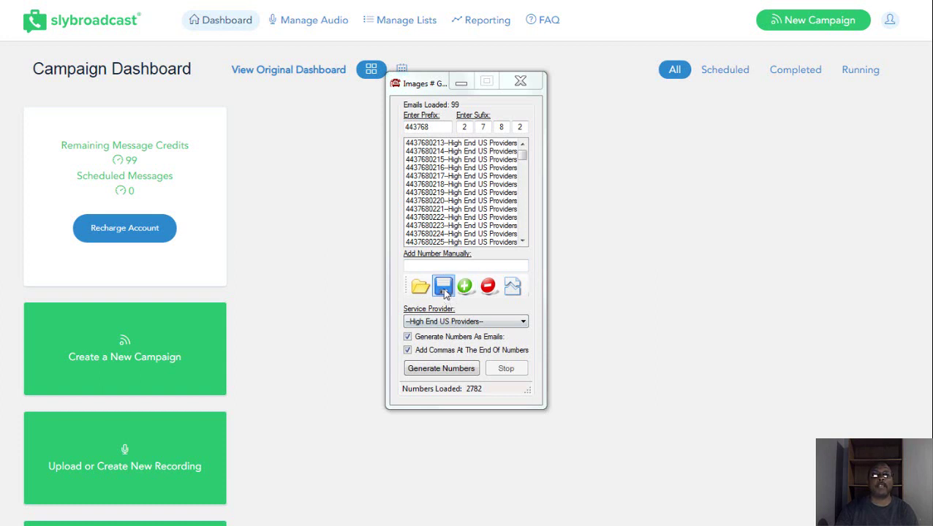
Step: Save the generator's number list to the Desktop as crowdfunding guaranteed mail drops.txt
{"action": "left_click", "coordinate": [444, 288]}
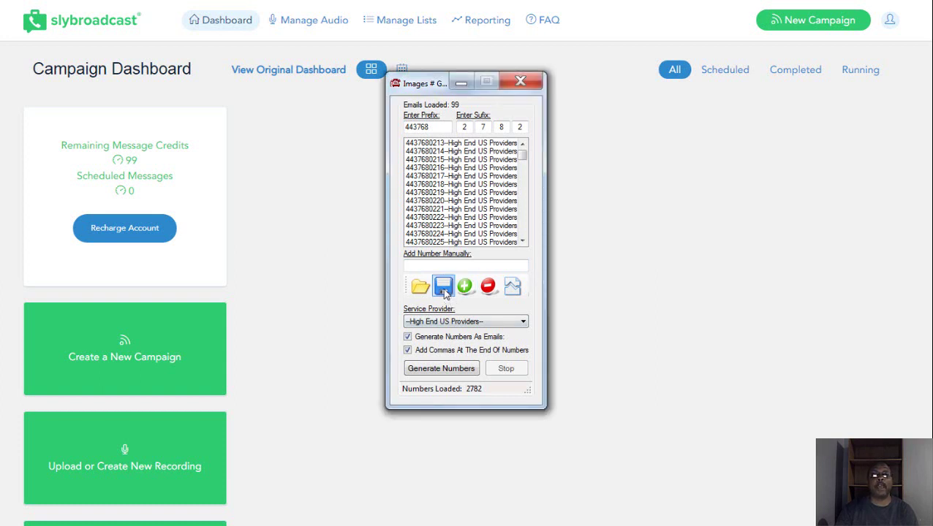
{"action": "left_click", "coordinate": [444, 289]}
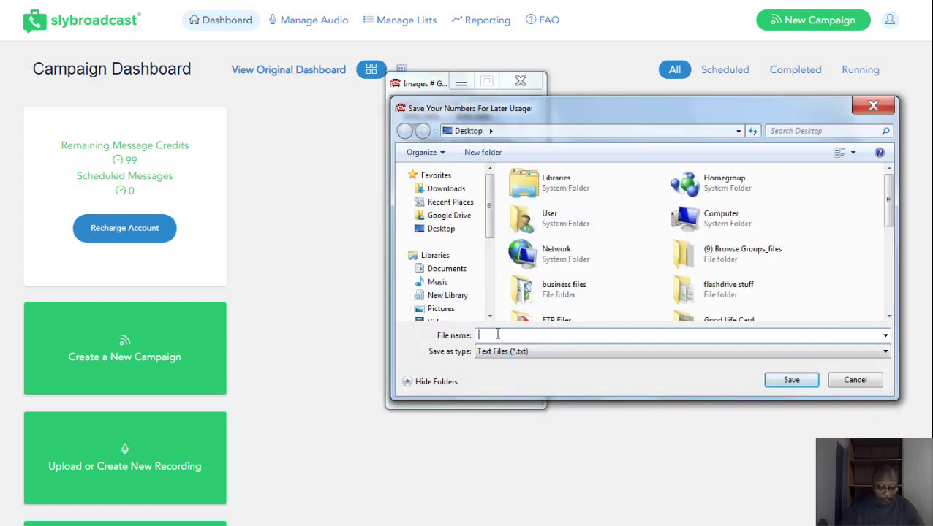
{"action": "type", "text": "cr"}
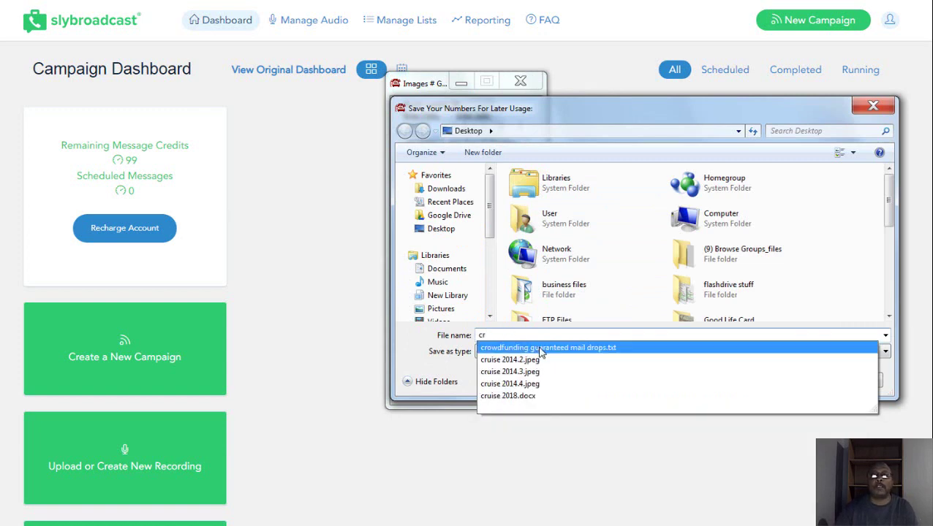
{"action": "left_click", "coordinate": [541, 348]}
{"action": "left_click", "coordinate": [793, 380]}
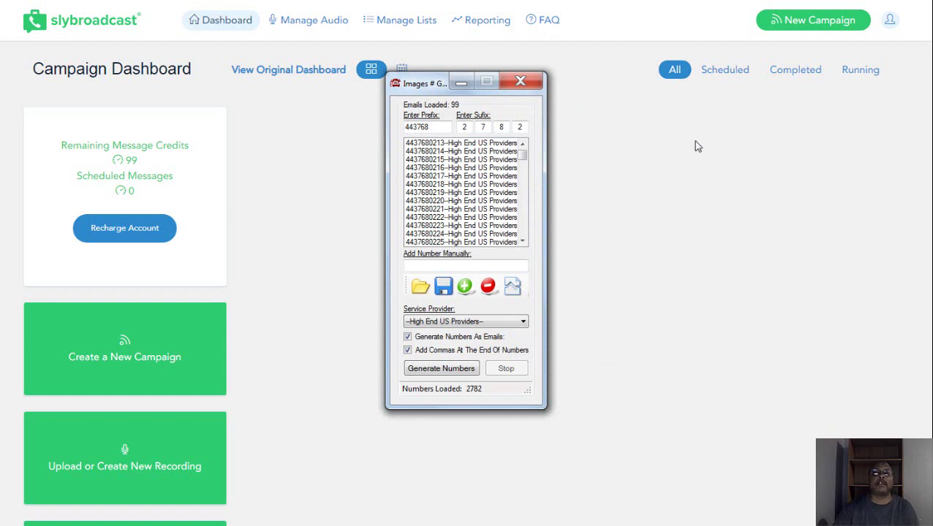
Step: Create a new campaign named 'Crowdfunding guaranteed' and enter its 10-digit callback caller ID number
{"action": "left_click", "coordinate": [463, 85]}
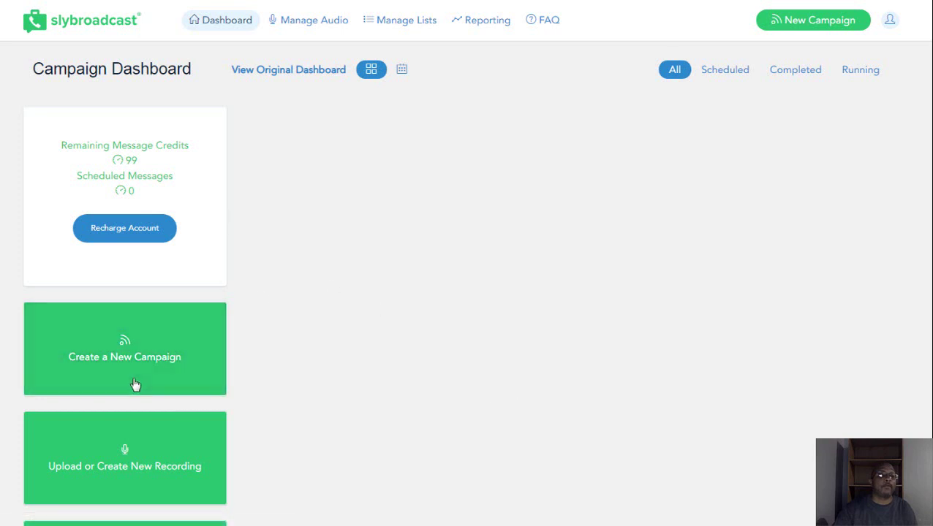
{"action": "left_click", "coordinate": [128, 357]}
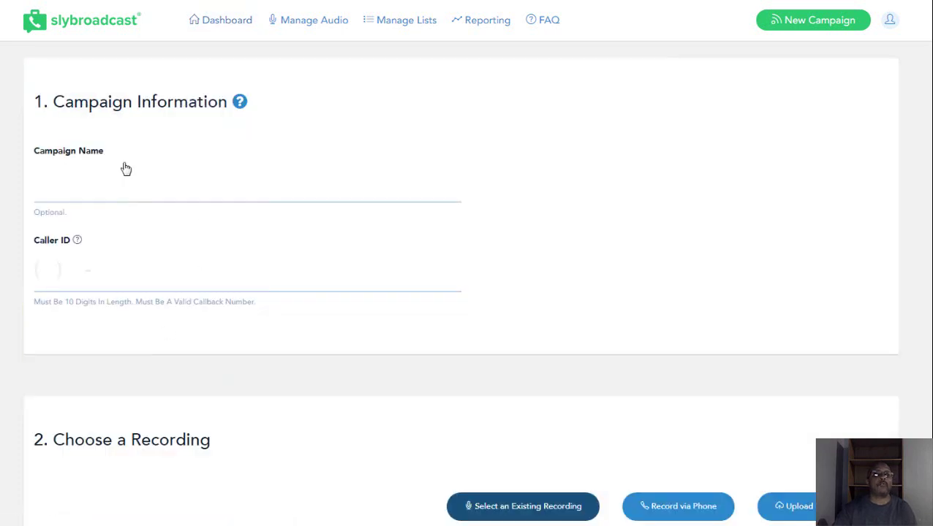
{"action": "left_click", "coordinate": [124, 185]}
{"action": "type", "text": "C"}
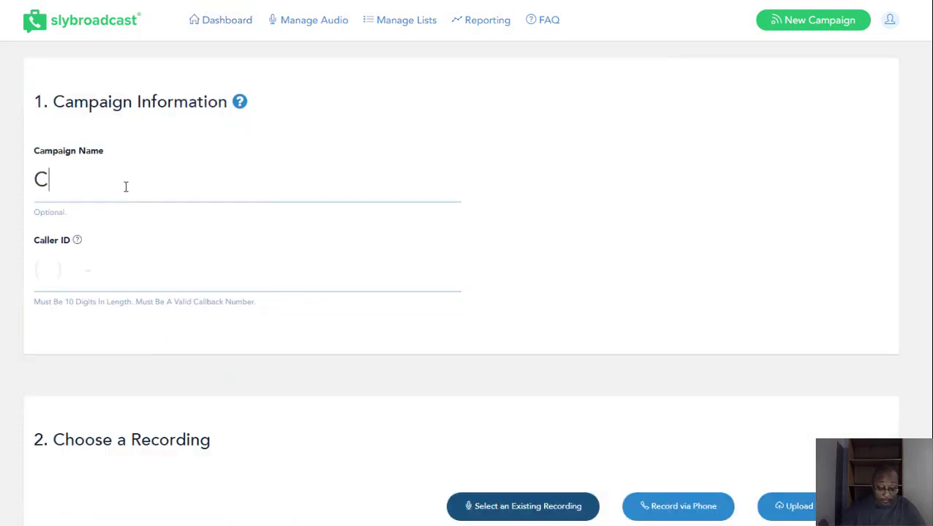
{"action": "type", "text": "row"}
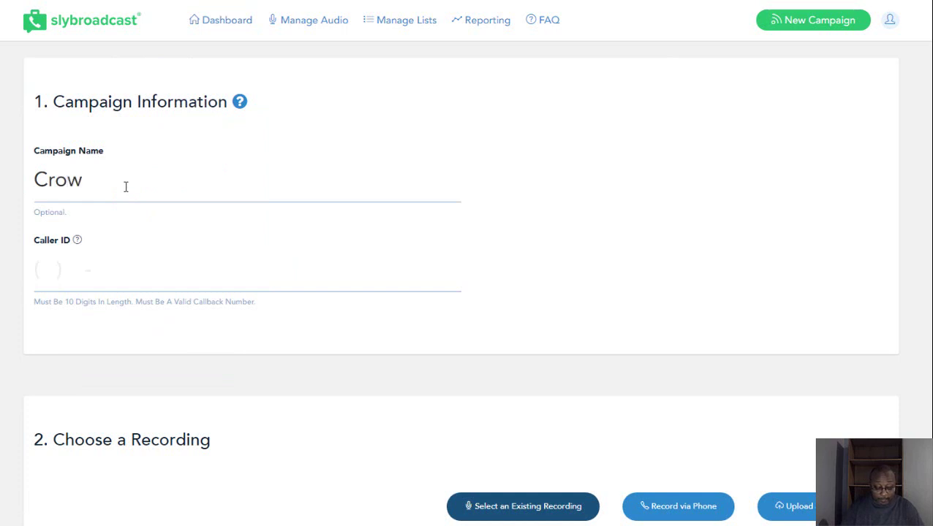
{"action": "type", "text": "df"}
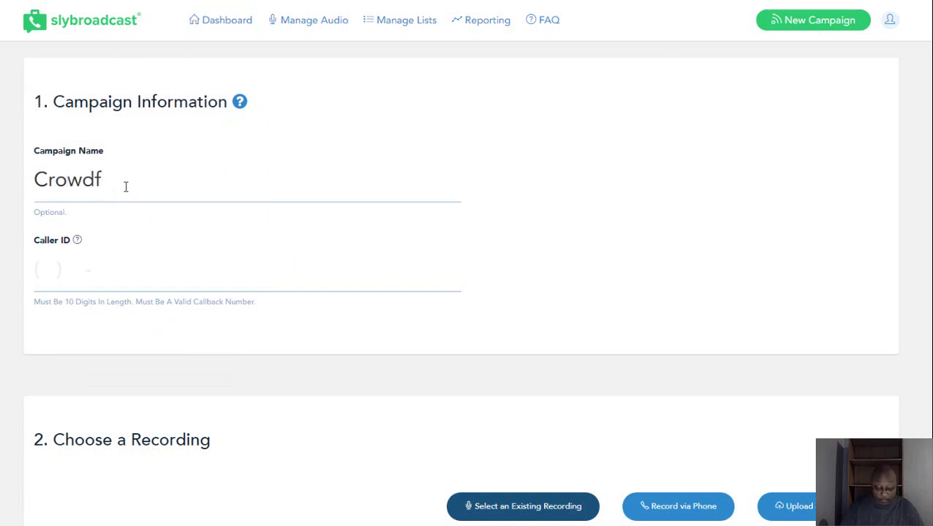
{"action": "type", "text": "unding"}
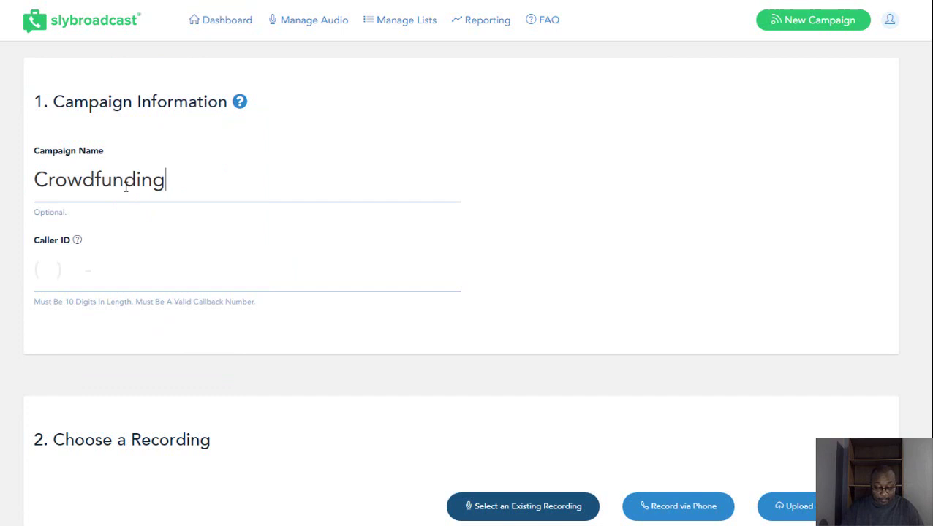
{"action": "type", "text": " gua"}
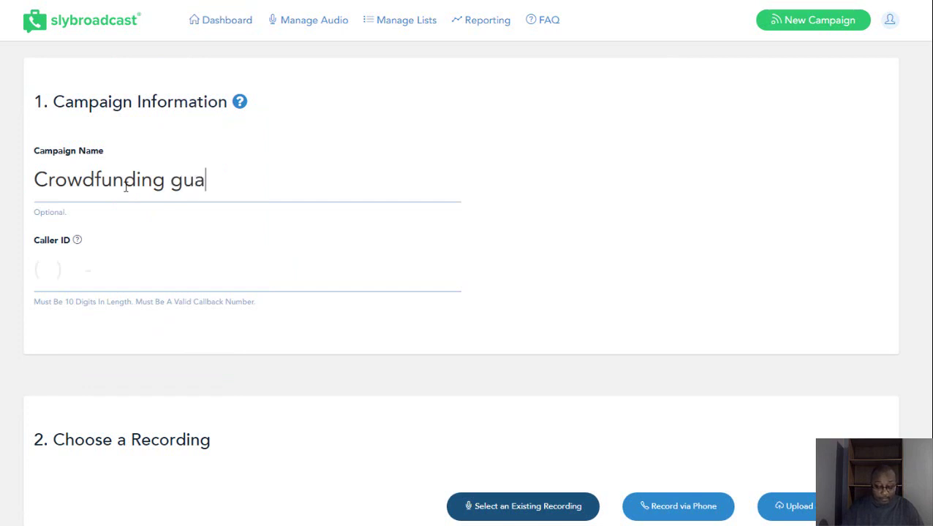
{"action": "type", "text": "ranteed"}
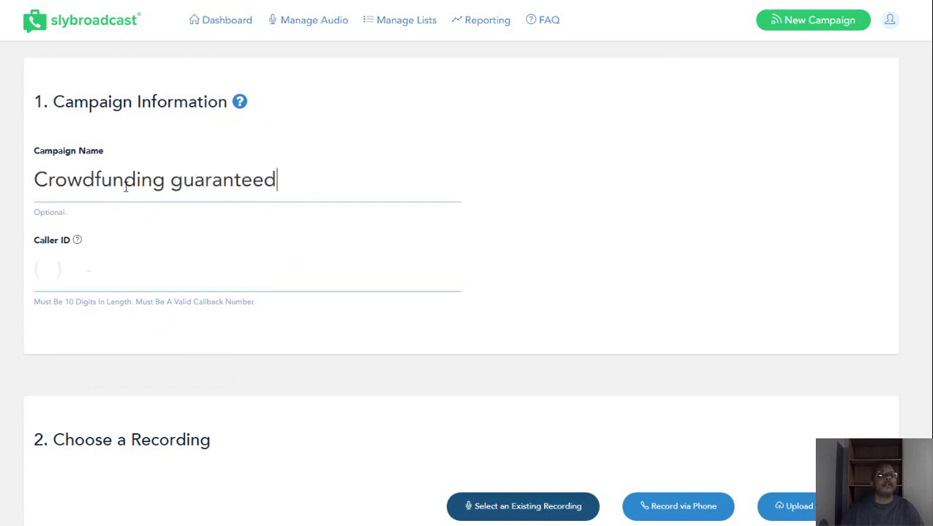
{"action": "left_click", "coordinate": [79, 274]}
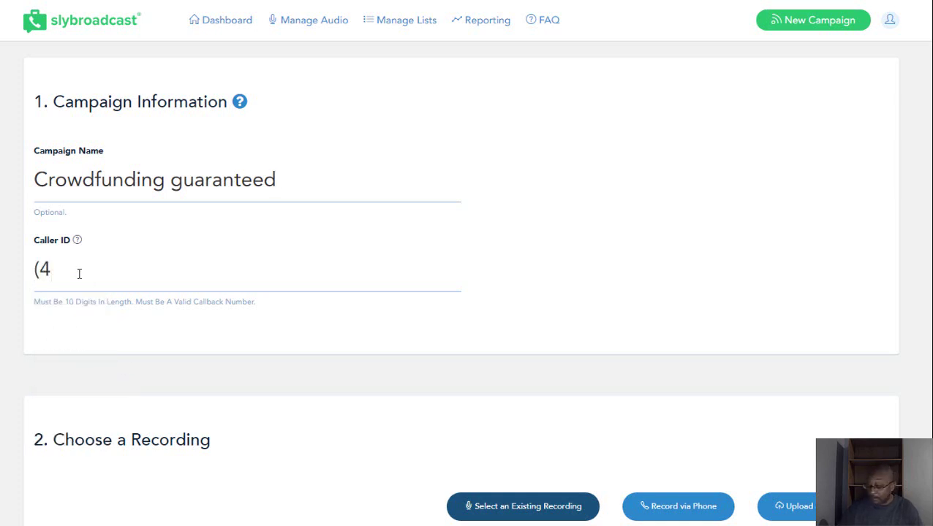
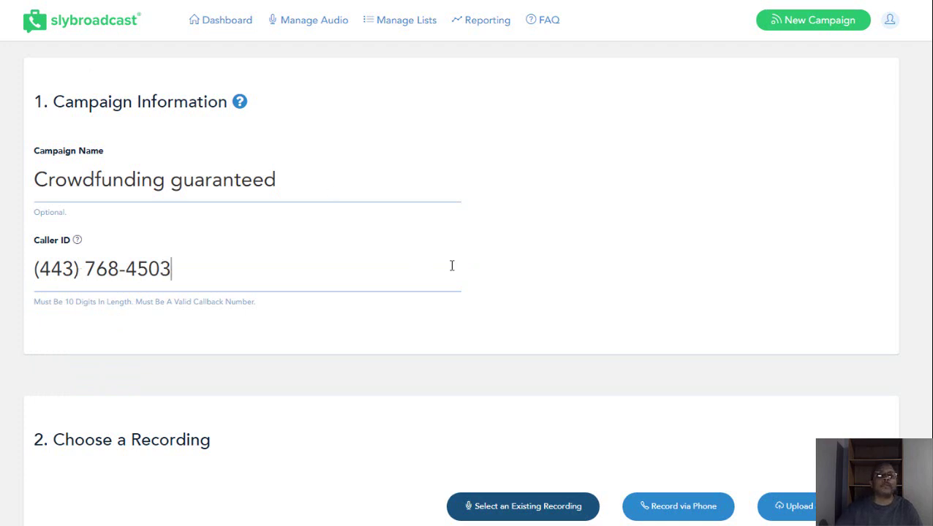
Step: Choose audio recording 65674 (01/02/19) as the campaign's voicemail message
{"action": "scroll", "coordinate": [518, 254], "scroll_direction": "down", "scroll_amount": 1}
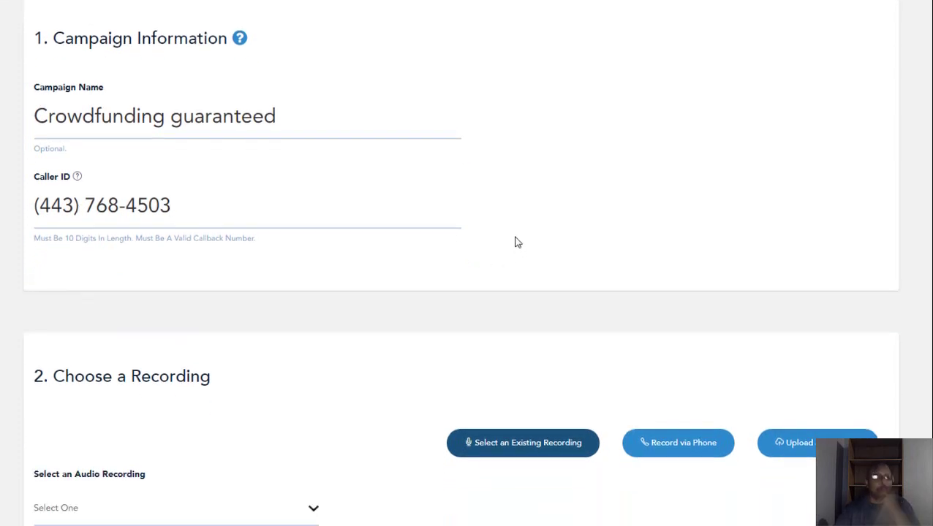
{"action": "scroll", "coordinate": [515, 242], "scroll_direction": "down", "scroll_amount": 2}
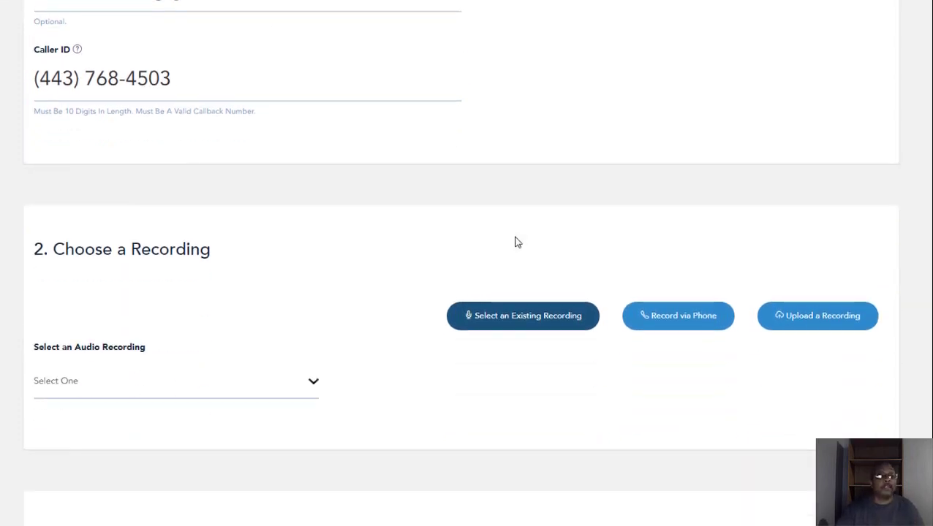
{"action": "left_click", "coordinate": [313, 382]}
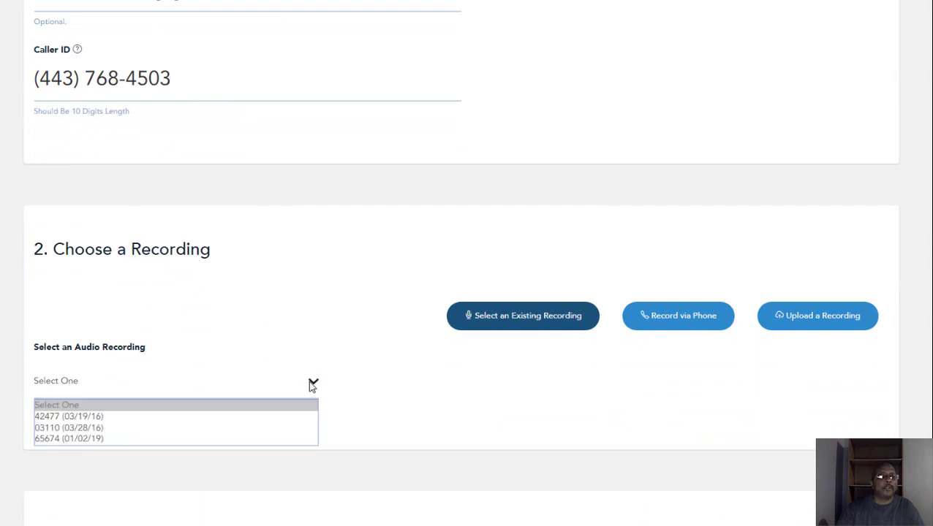
{"action": "left_click", "coordinate": [83, 439]}
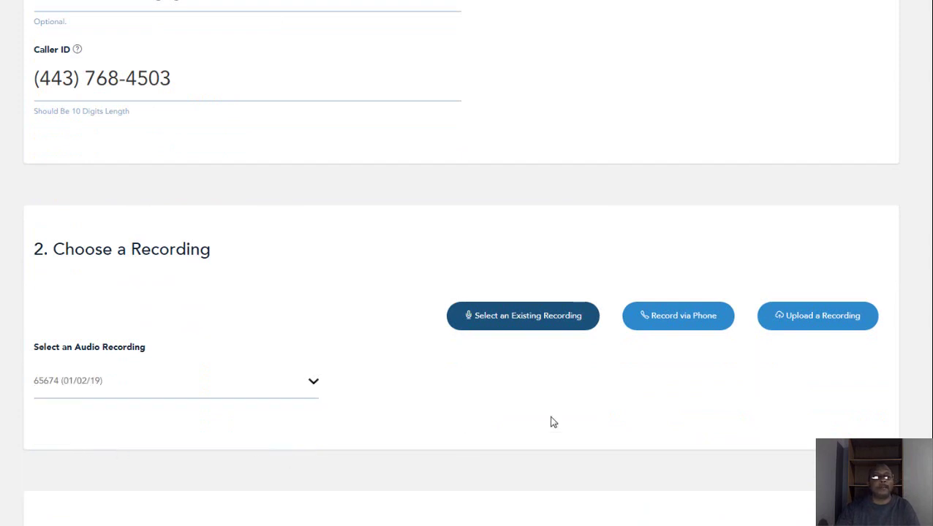
Step: Scroll to Add Recipients and check the existing recipient lists without selecting one
{"action": "scroll", "coordinate": [553, 423], "scroll_direction": "down", "scroll_amount": 2}
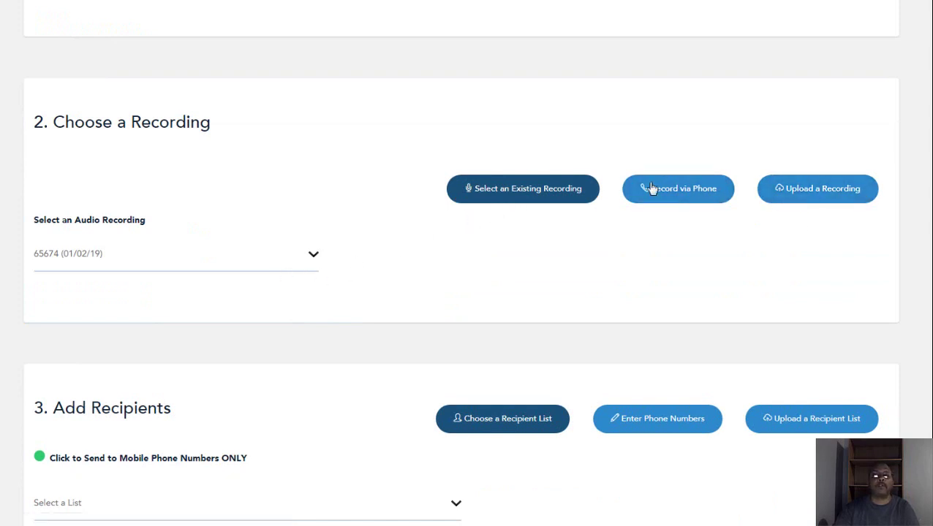
{"action": "scroll", "coordinate": [564, 244], "scroll_direction": "down", "scroll_amount": 1}
{"action": "scroll", "coordinate": [516, 219], "scroll_direction": "down", "scroll_amount": 2}
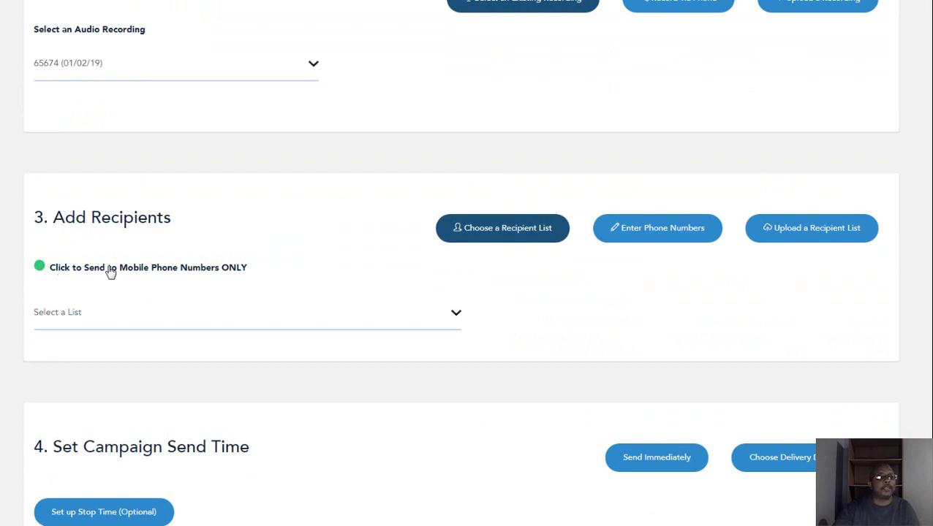
{"action": "left_click", "coordinate": [456, 320]}
{"action": "left_click", "coordinate": [456, 319]}
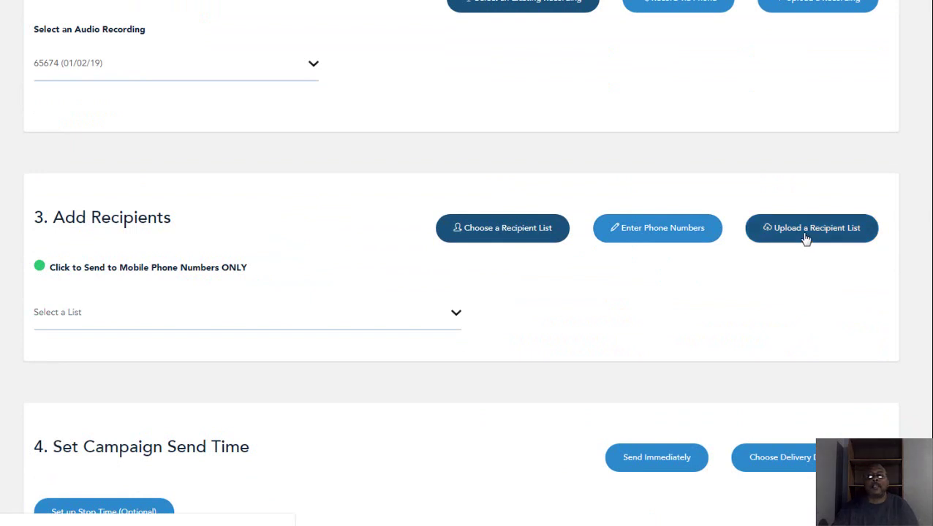
Step: Choose crowdfunding guaranteed mail drops.txt as the file for a new recipient list
{"action": "left_click", "coordinate": [804, 232]}
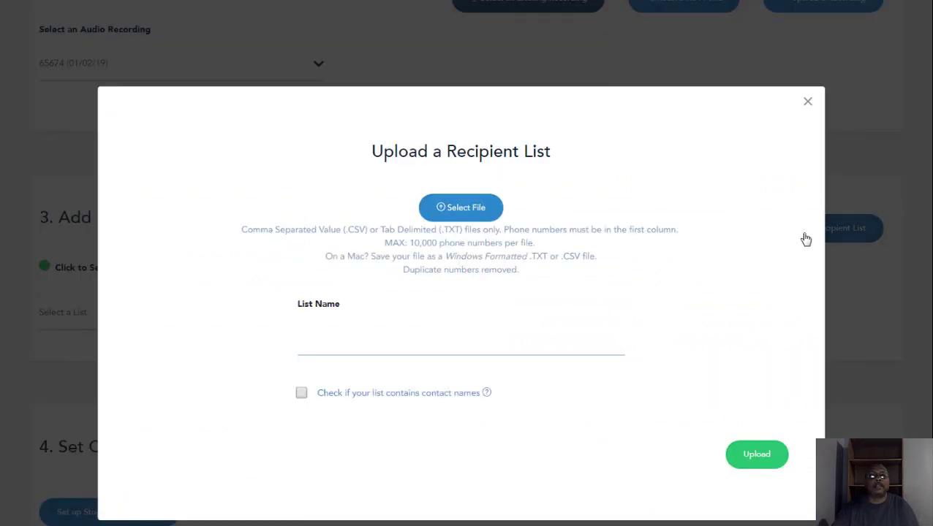
{"action": "left_click", "coordinate": [462, 209]}
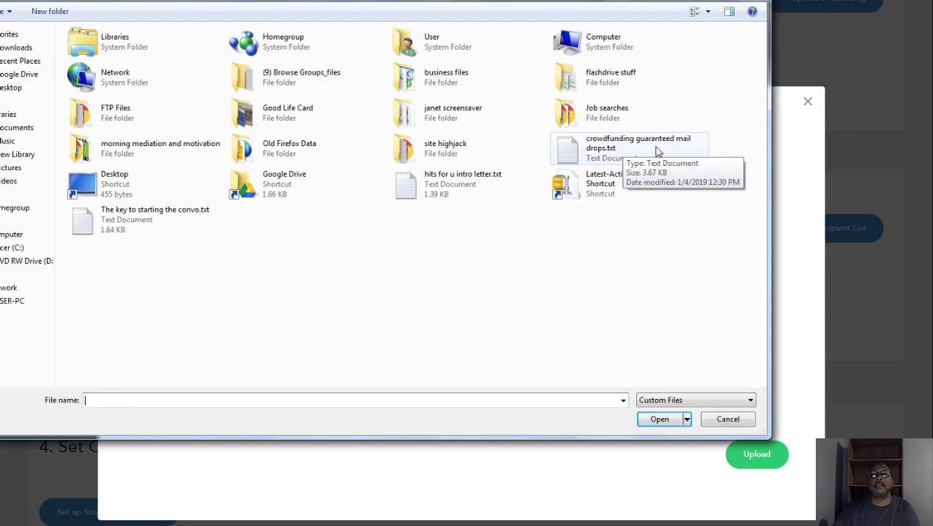
{"action": "left_click", "coordinate": [627, 149]}
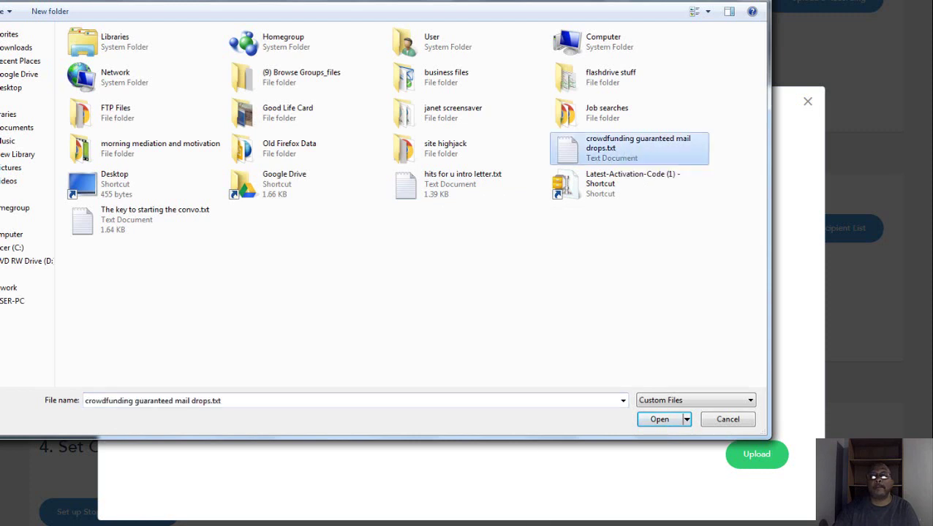
{"action": "left_click", "coordinate": [658, 420]}
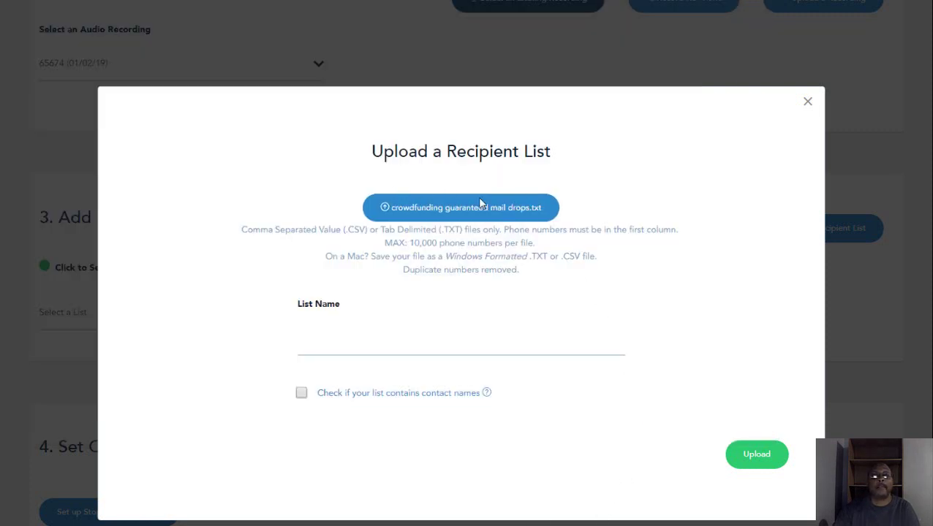
Step: Name the list 'Crowdfunding guaranteed' and upload it, adding 99 numbers
{"action": "left_click", "coordinate": [322, 349]}
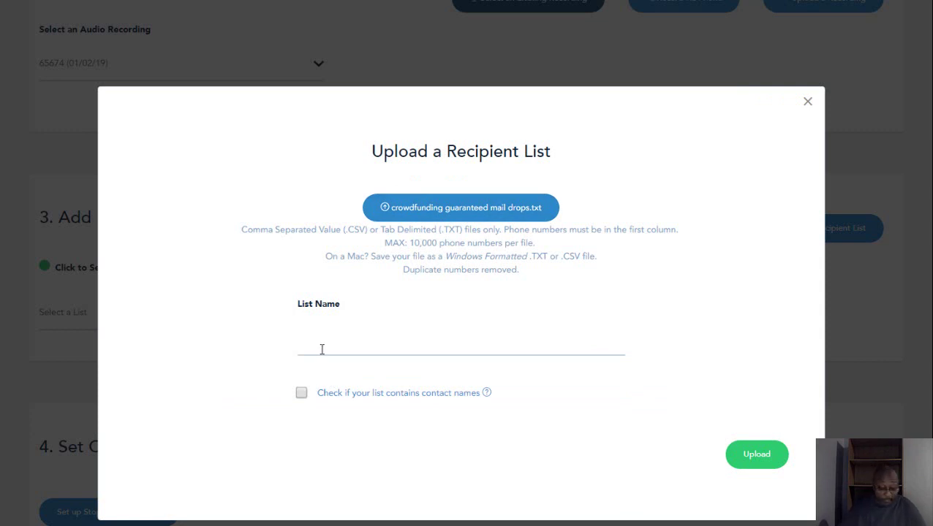
{"action": "type", "text": "Crowdfubnding"}
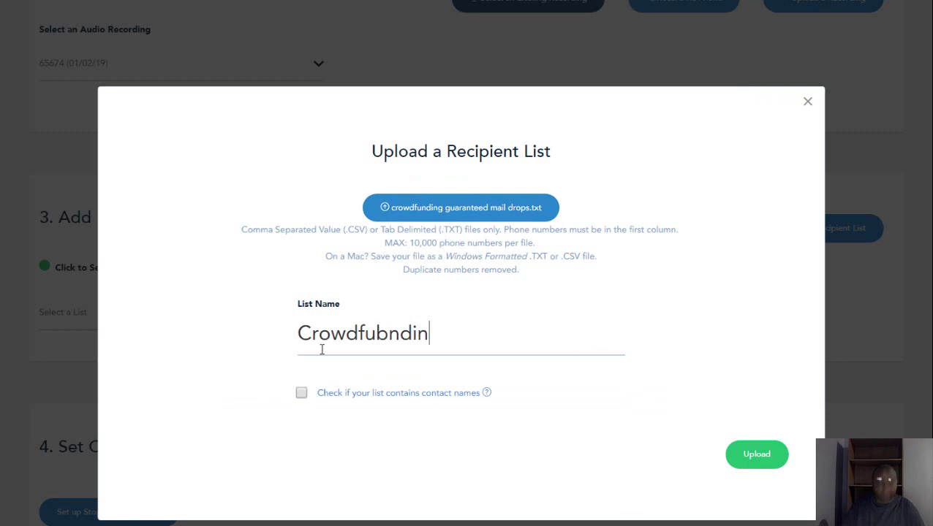
{"action": "key", "text": "BackSpace"}
{"action": "key", "text": "BackSpace"}
{"action": "key", "text": "BackSpace"}
{"action": "key", "text": "BackSpace"}
{"action": "key", "text": "BackSpace"}
{"action": "key", "text": "BackSpace"}
{"action": "key", "text": "BackSpace"}
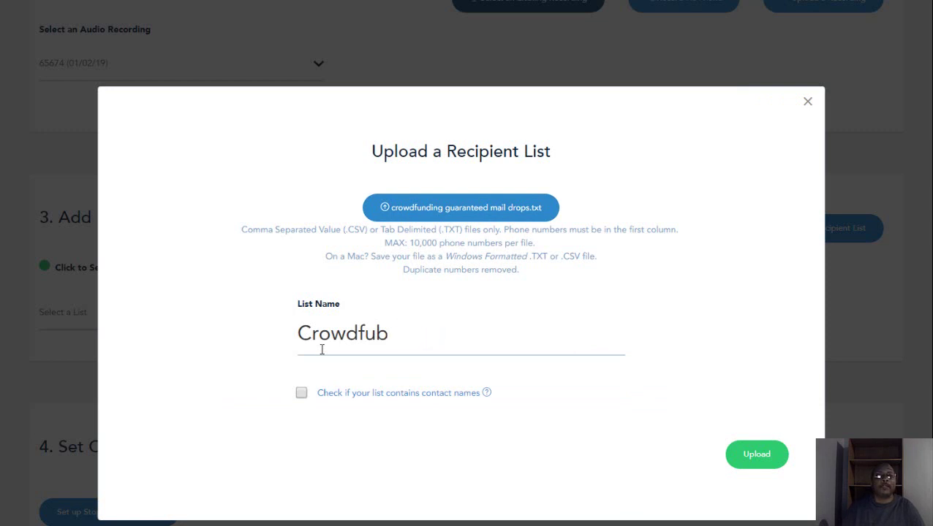
{"action": "type", "text": "undi"}
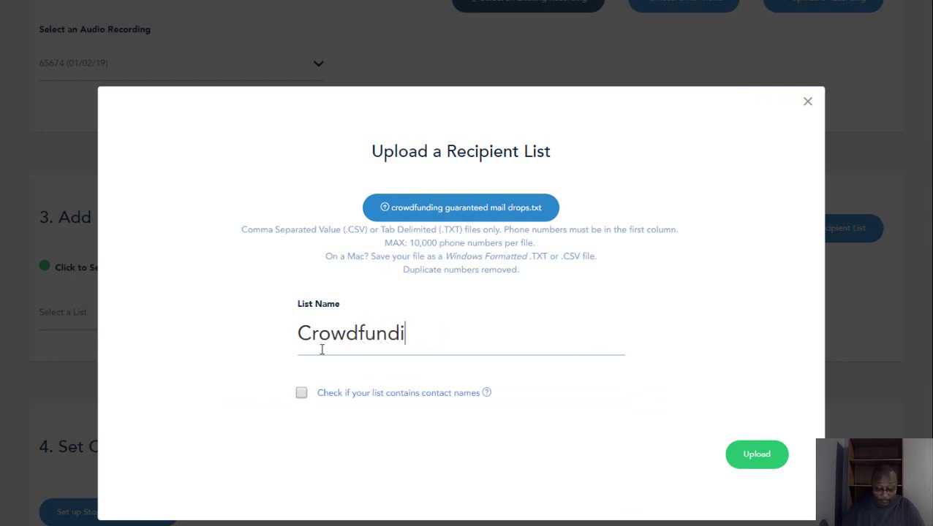
{"action": "type", "text": "ng guara"}
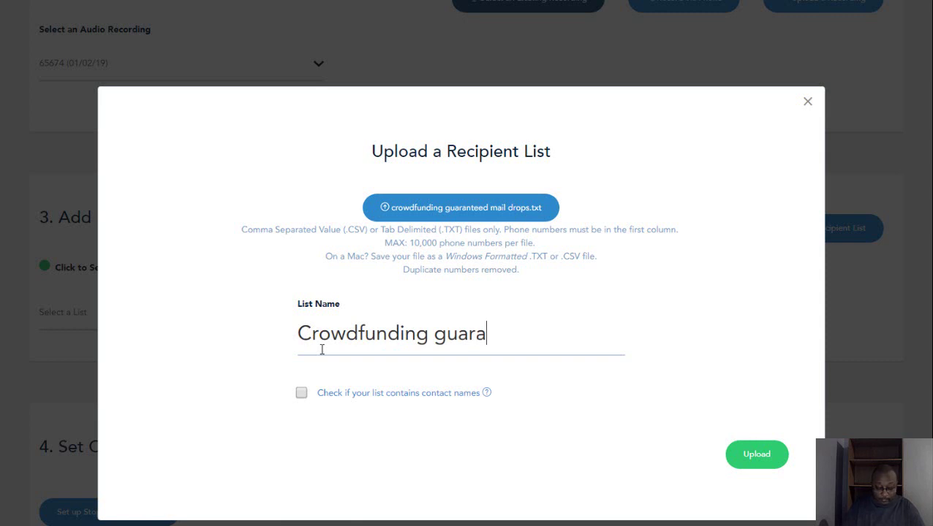
{"action": "type", "text": "nteed"}
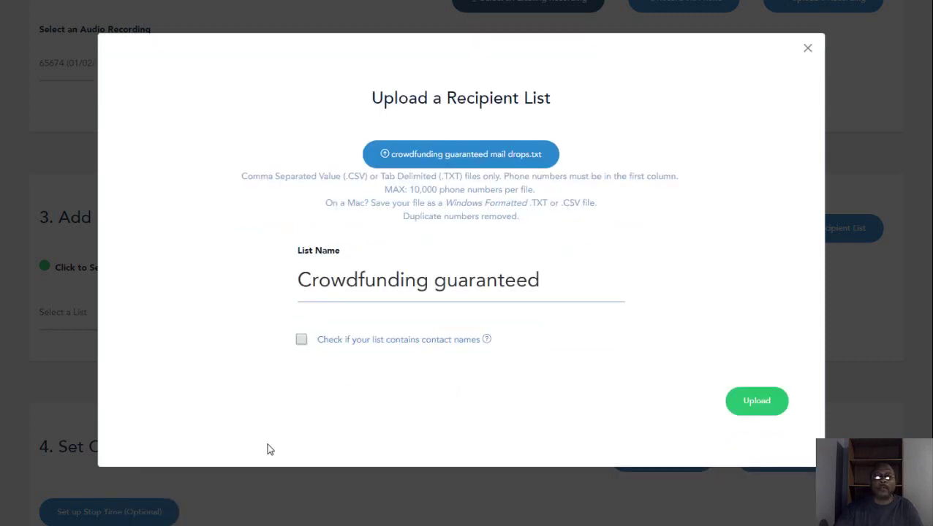
{"action": "left_click", "coordinate": [757, 398]}
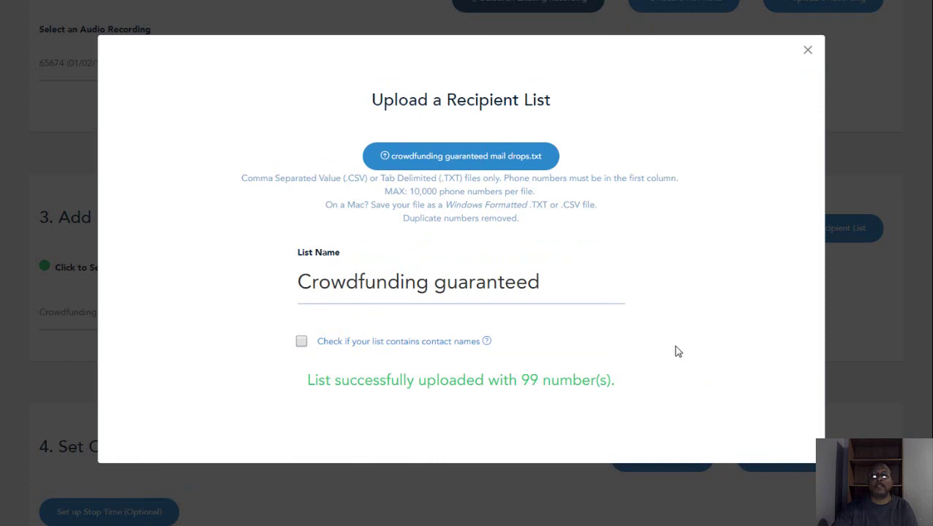
Step: Set the campaign to Send Immediately and submit it to the 99-number list
{"action": "left_click", "coordinate": [808, 51]}
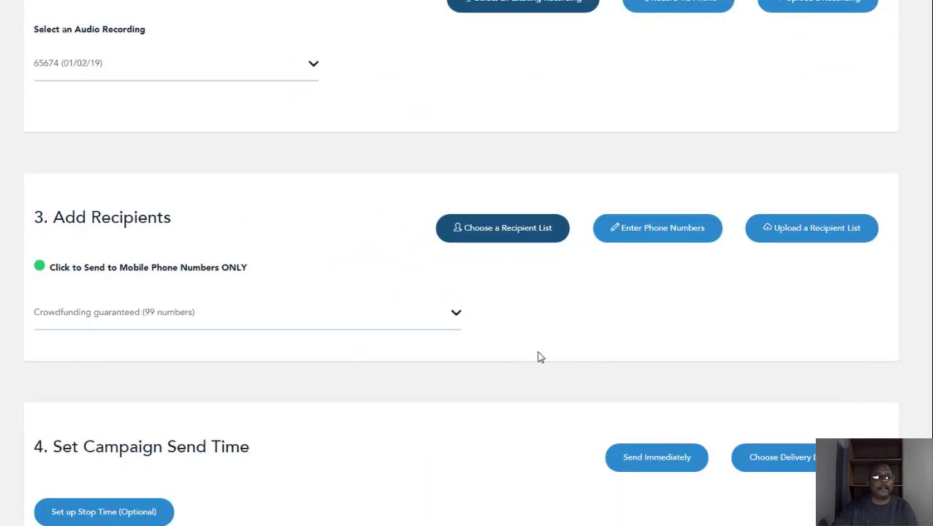
{"action": "scroll", "coordinate": [442, 404], "scroll_direction": "down", "scroll_amount": 1}
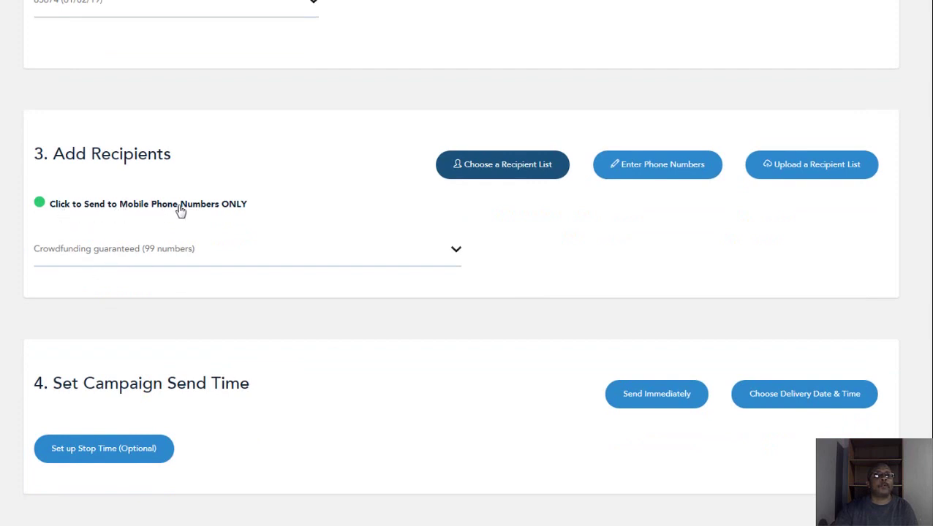
{"action": "scroll", "coordinate": [378, 291], "scroll_direction": "down", "scroll_amount": 2}
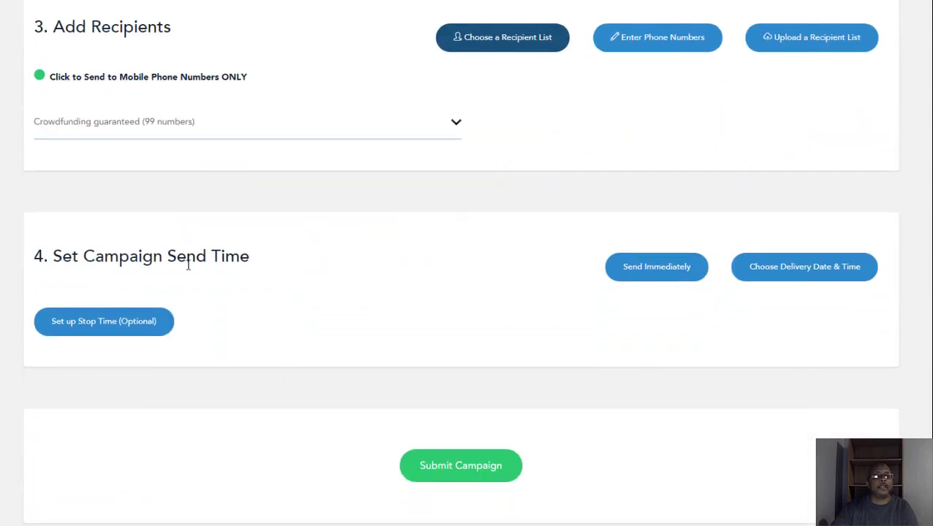
{"action": "scroll", "coordinate": [265, 273], "scroll_direction": "down", "scroll_amount": 1}
{"action": "left_click", "coordinate": [154, 276]}
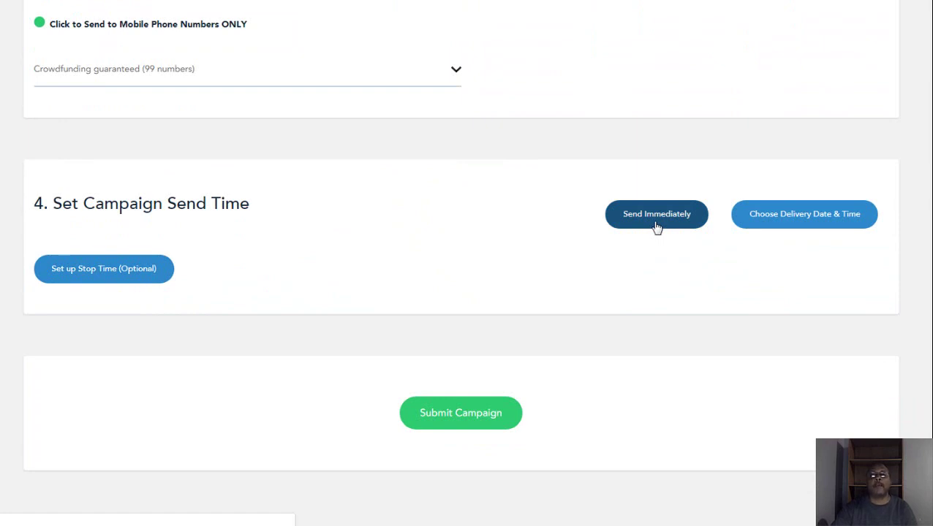
{"action": "left_click", "coordinate": [657, 225]}
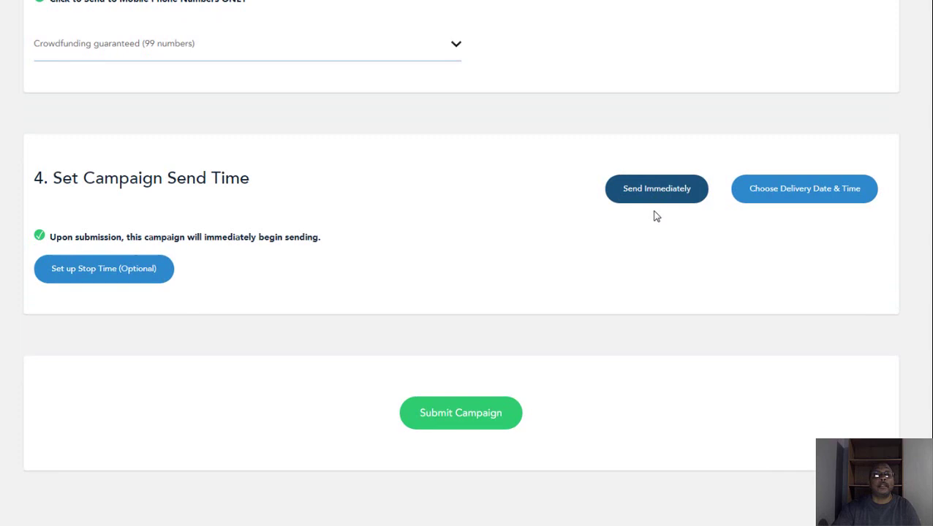
{"action": "left_click", "coordinate": [453, 418]}
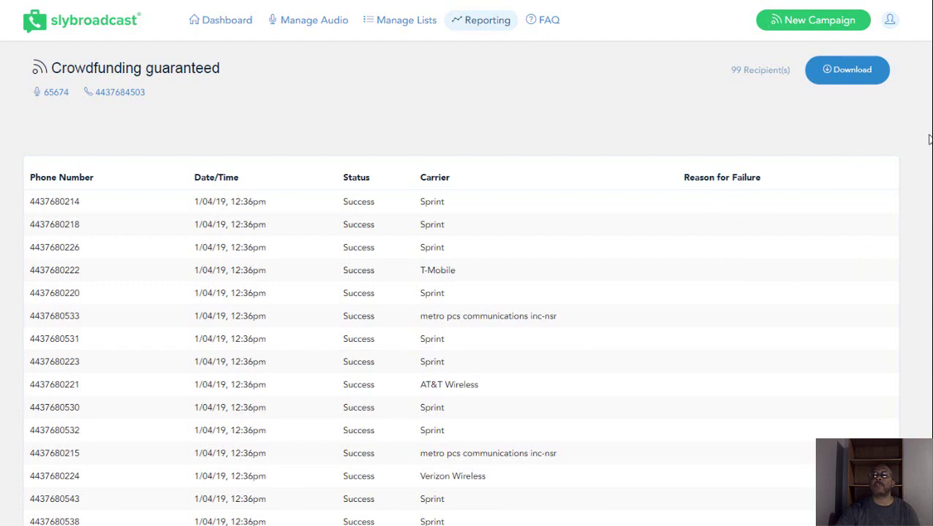
Step: Scroll past the failed Sprint entries to the report totals: 99 attempted, 63 successful
{"action": "scroll", "coordinate": [468, 292], "scroll_direction": "down", "scroll_amount": 5}
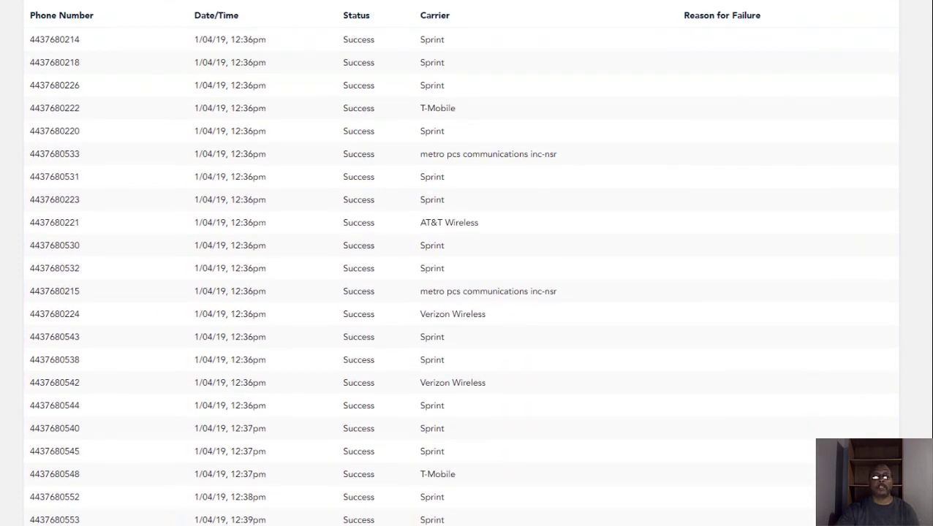
{"action": "scroll", "coordinate": [468, 263], "scroll_direction": "down", "scroll_amount": 6}
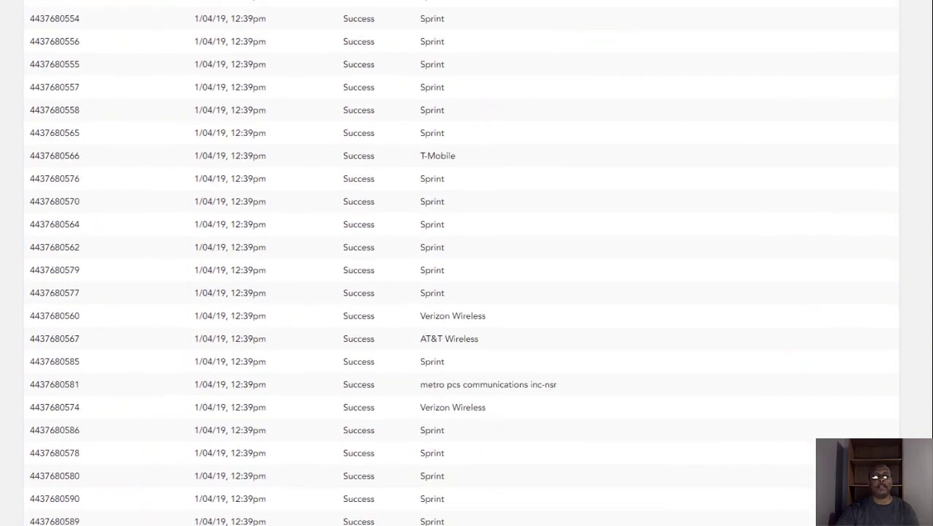
{"action": "scroll", "coordinate": [468, 263], "scroll_direction": "down", "scroll_amount": 5}
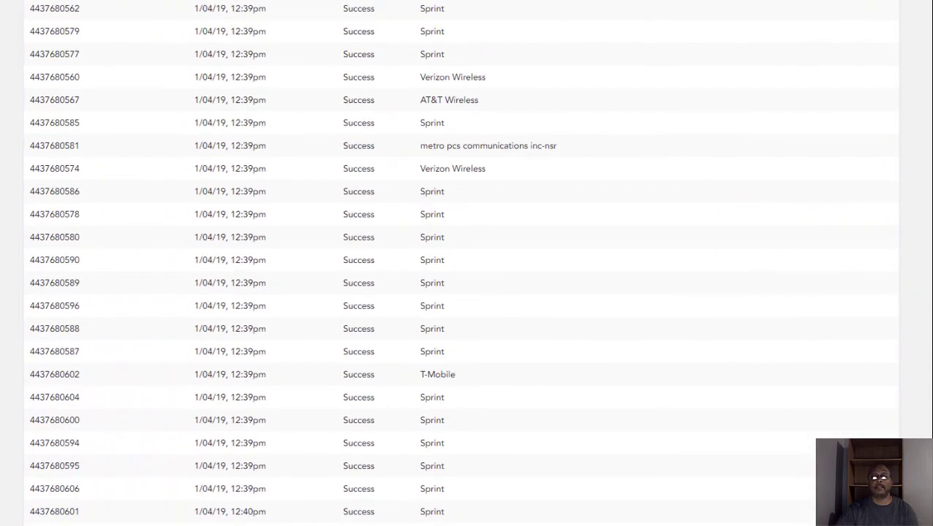
{"action": "scroll", "coordinate": [468, 264], "scroll_direction": "down", "scroll_amount": 4}
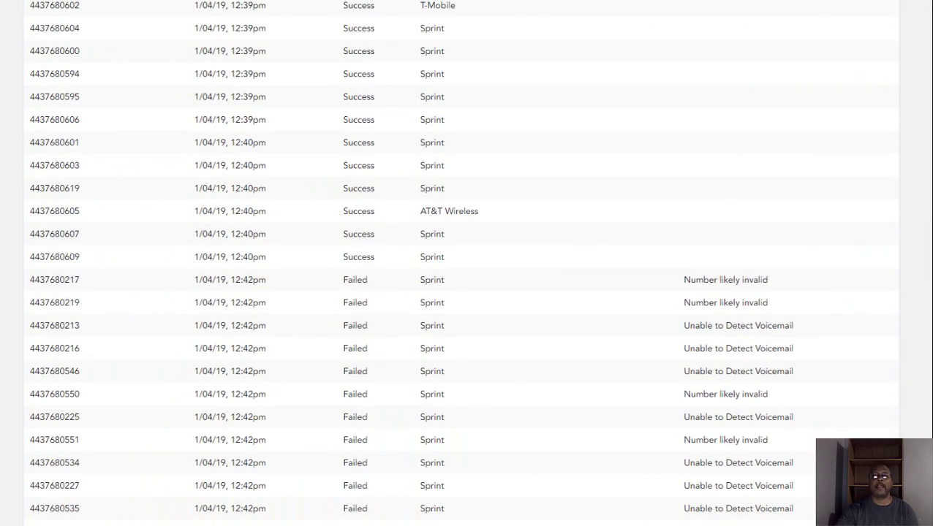
{"action": "scroll", "coordinate": [497, 351], "scroll_direction": "down", "scroll_amount": 4}
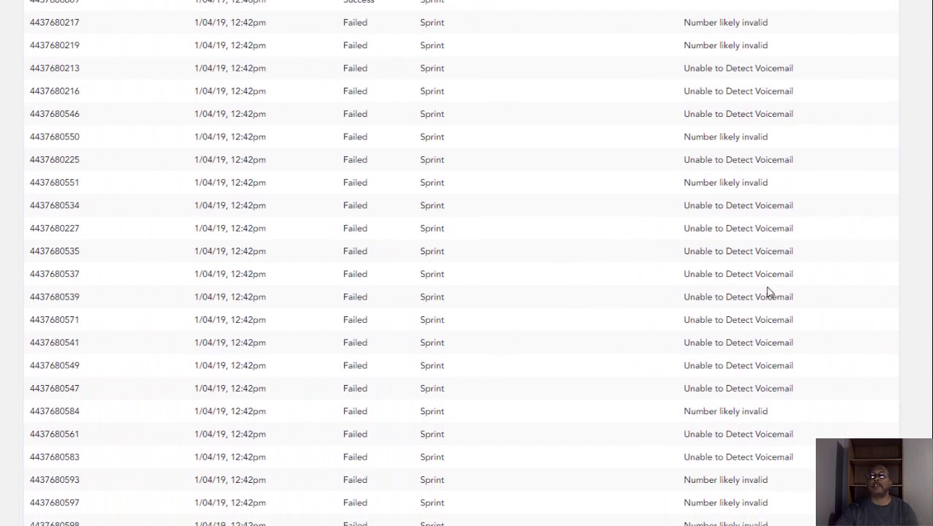
{"action": "scroll", "coordinate": [767, 292], "scroll_direction": "up", "scroll_amount": 1}
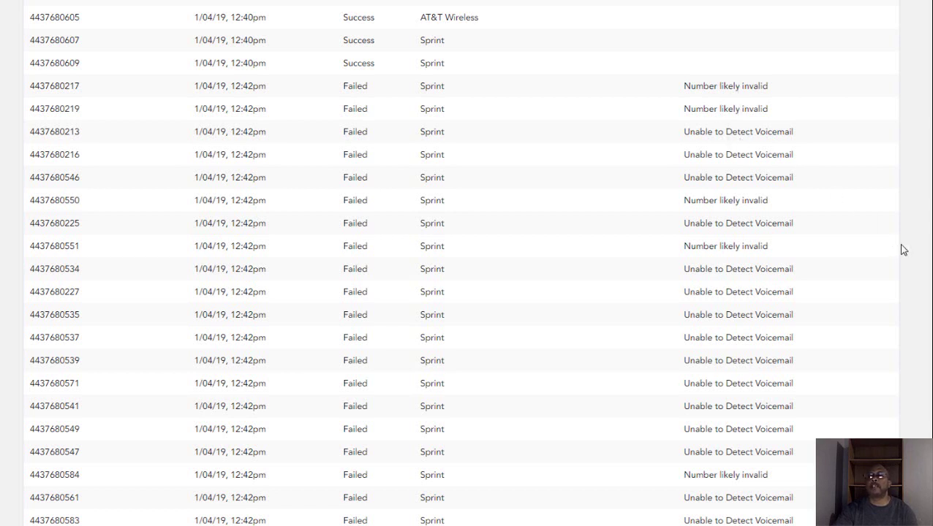
{"action": "scroll", "coordinate": [467, 263], "scroll_direction": "down", "scroll_amount": 1}
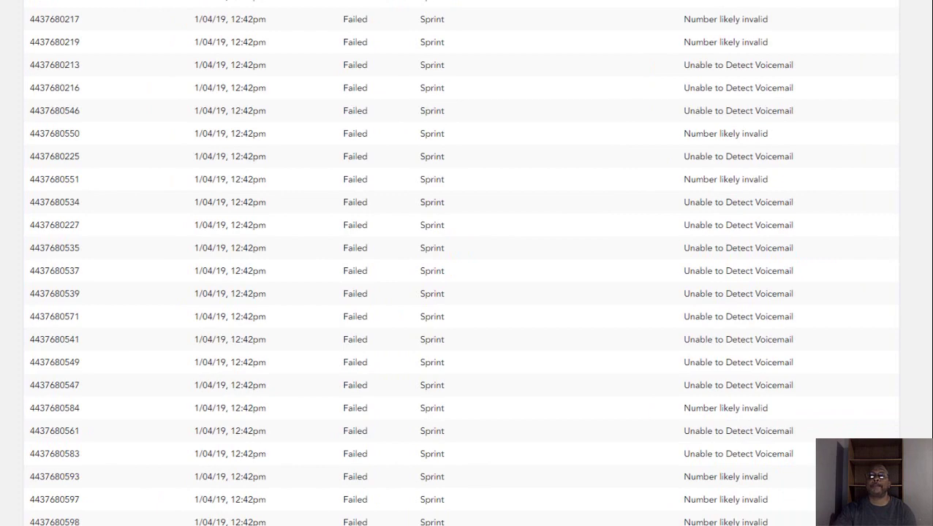
{"action": "scroll", "coordinate": [467, 263], "scroll_direction": "down", "scroll_amount": 3}
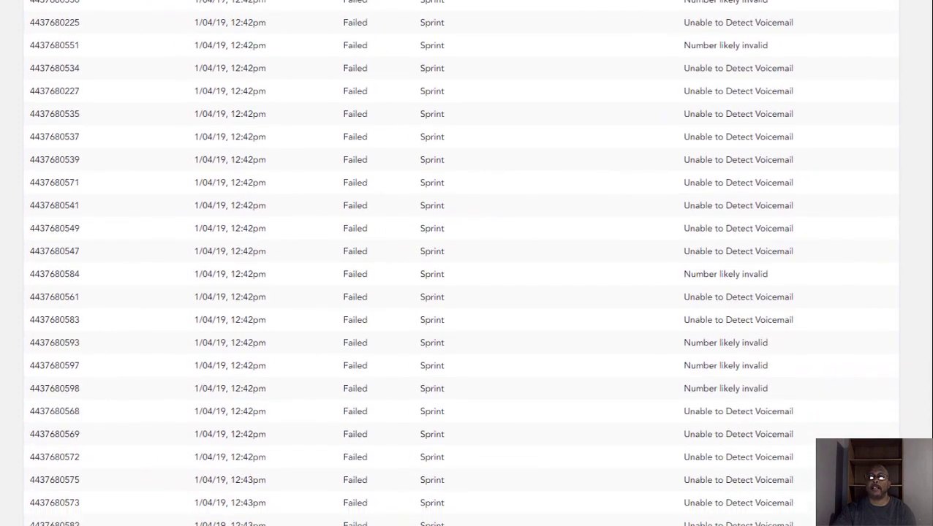
{"action": "scroll", "coordinate": [467, 263], "scroll_direction": "down", "scroll_amount": 1}
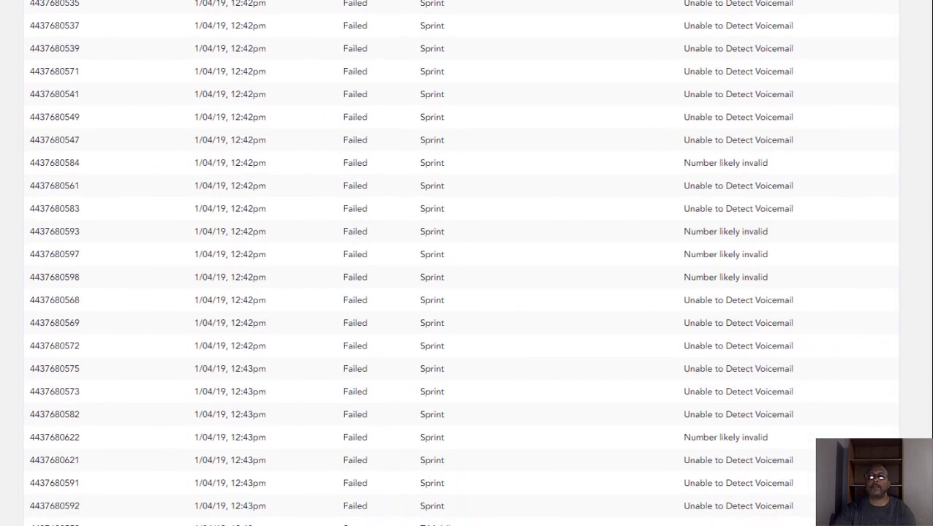
{"action": "scroll", "coordinate": [466, 263], "scroll_direction": "down", "scroll_amount": 2}
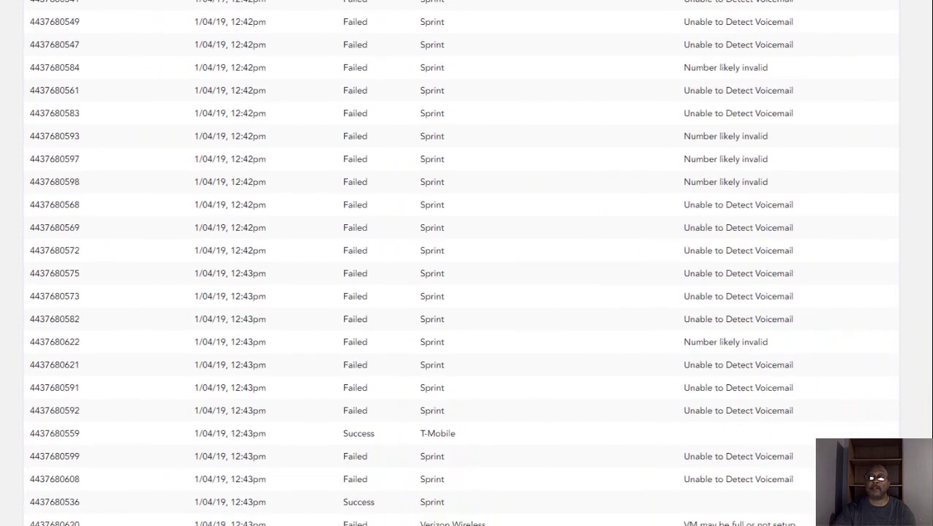
{"action": "scroll", "coordinate": [467, 263], "scroll_direction": "down", "scroll_amount": 2}
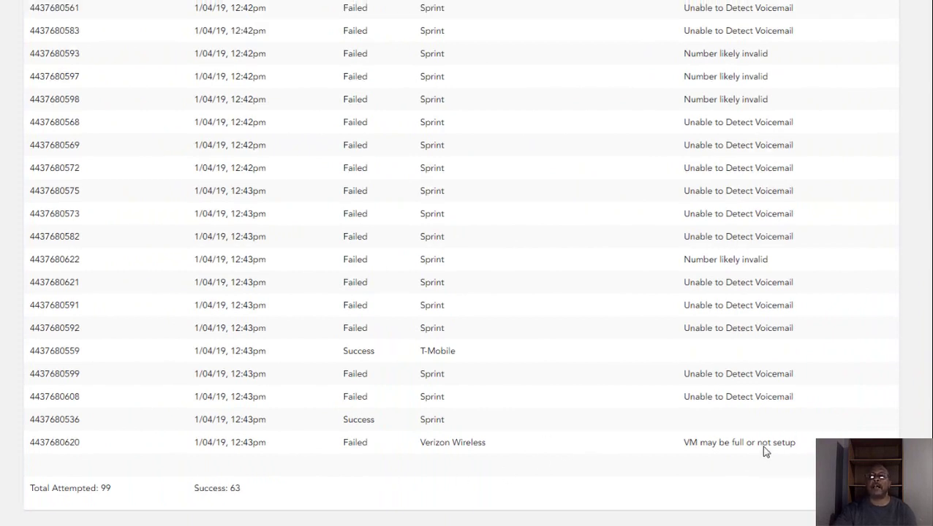
Step: Scroll the report back up past the failure reasons to the first successful deliveries
{"action": "scroll", "coordinate": [764, 452], "scroll_direction": "up", "scroll_amount": 1}
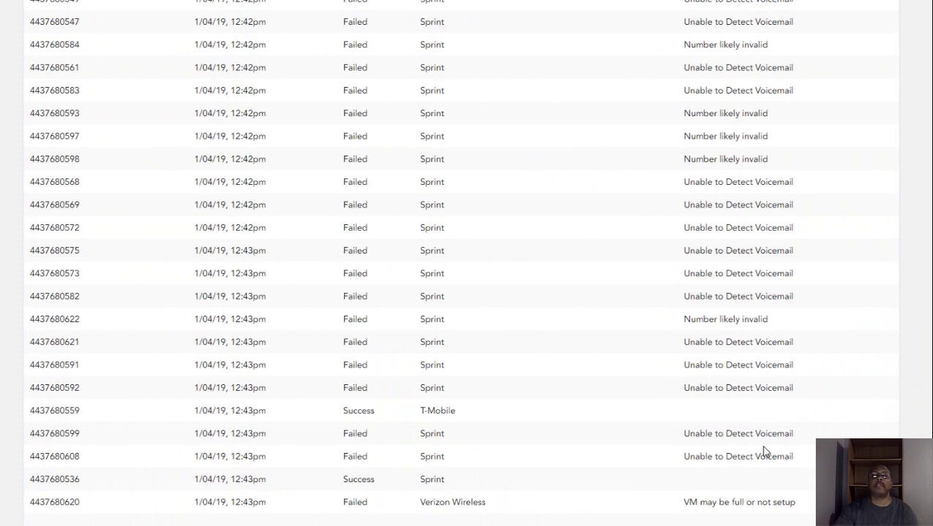
{"action": "scroll", "coordinate": [764, 452], "scroll_direction": "up", "scroll_amount": 2}
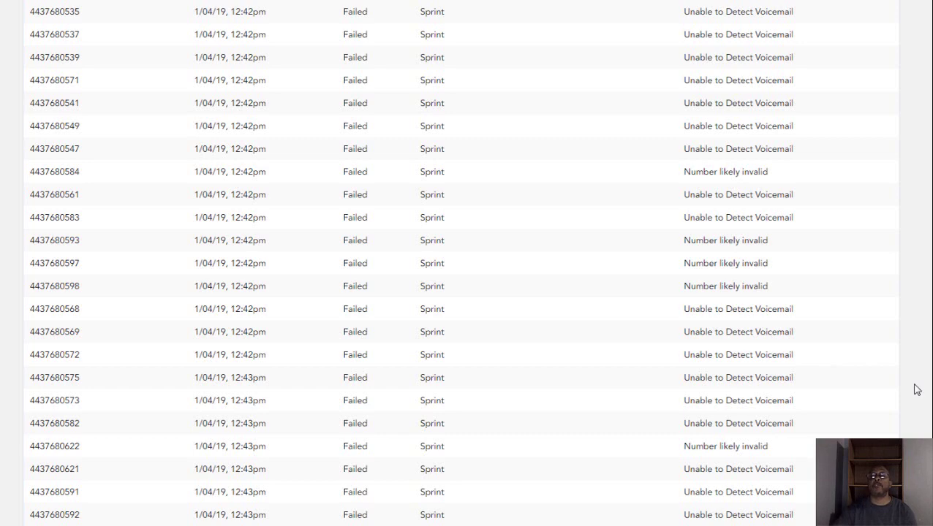
{"action": "scroll", "coordinate": [468, 263], "scroll_direction": "up", "scroll_amount": 15}
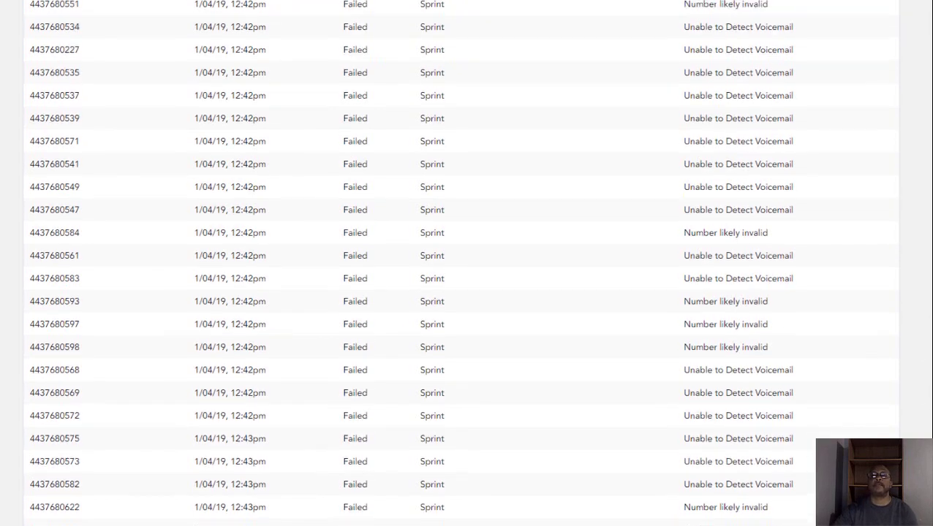
{"action": "scroll", "coordinate": [467, 264], "scroll_direction": "up", "scroll_amount": 5}
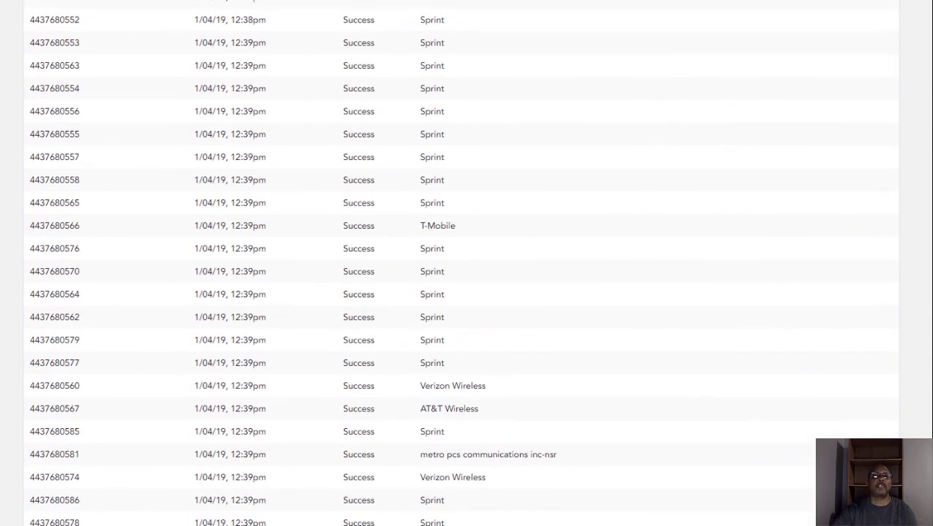
{"action": "scroll", "coordinate": [467, 263], "scroll_direction": "up", "scroll_amount": 5}
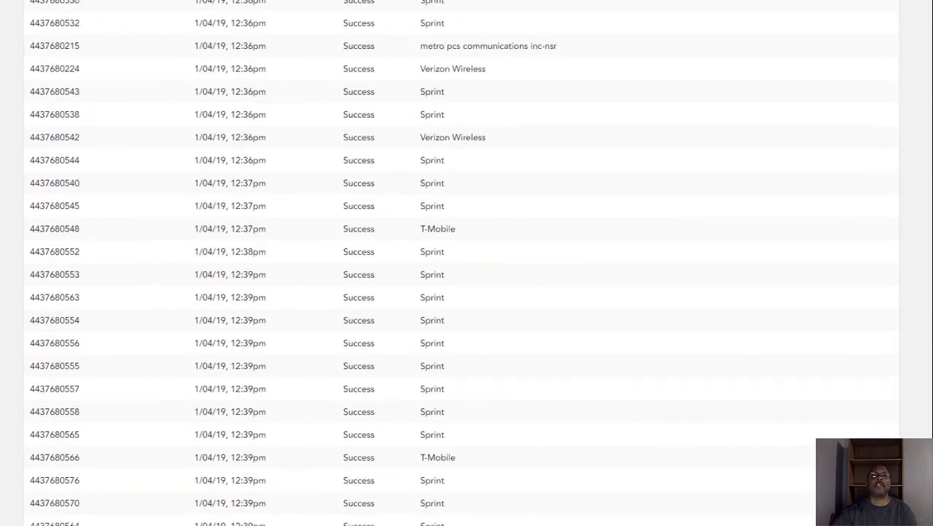
{"action": "scroll", "coordinate": [468, 264], "scroll_direction": "up", "scroll_amount": 1}
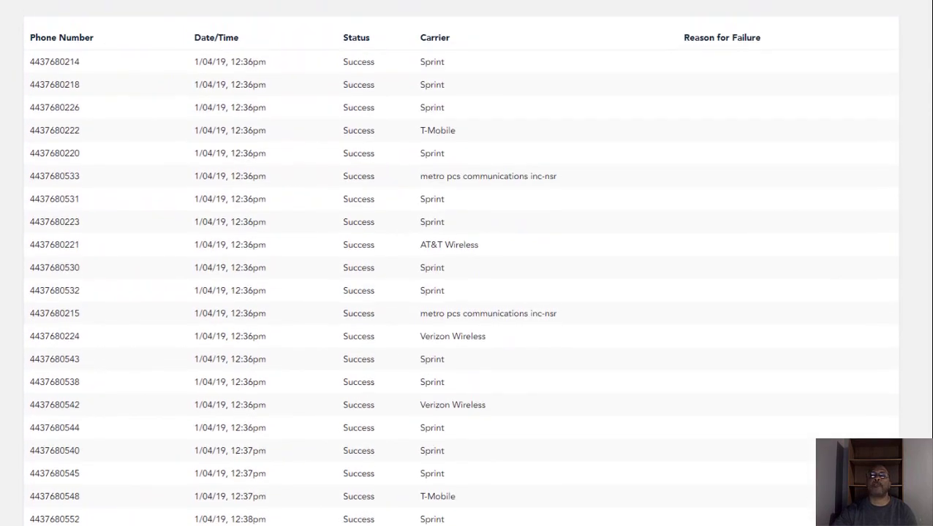